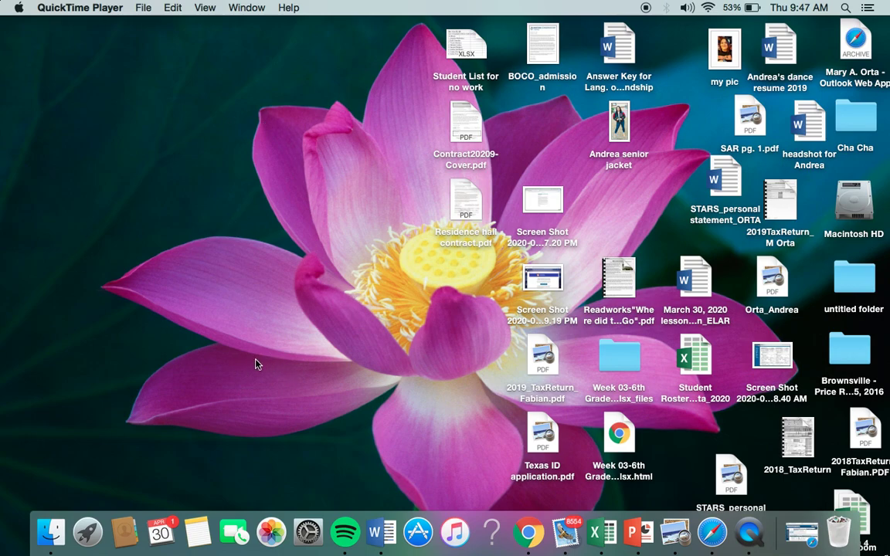
- Bring Chrome to the front and close the leftover Zoom Launch Meeting window
click(526, 533)
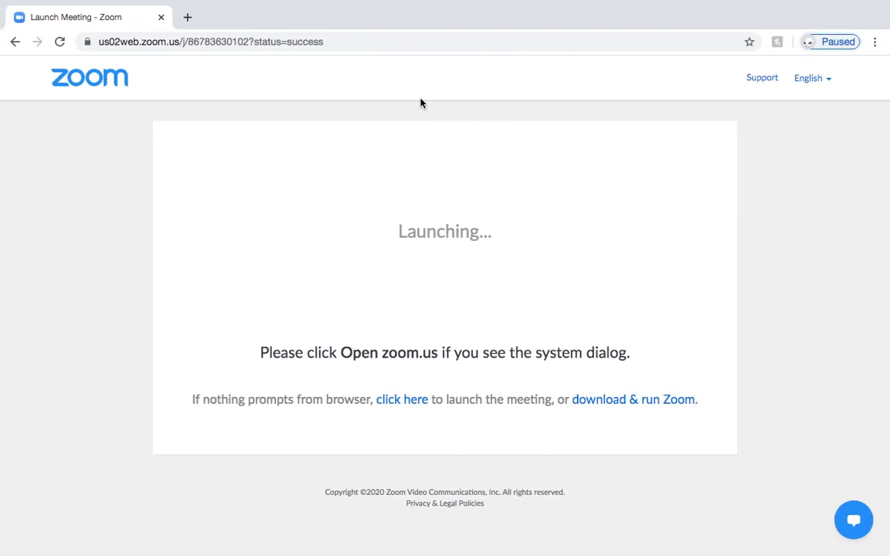
click(161, 17)
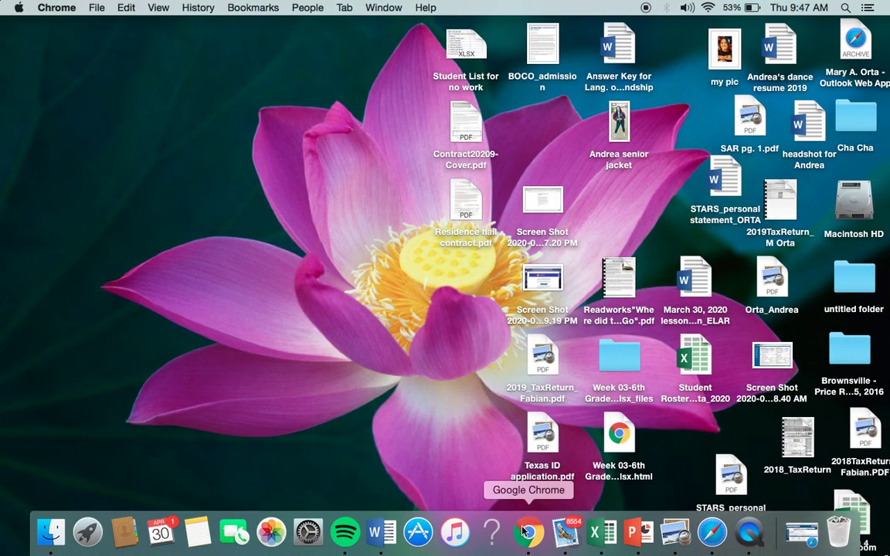
- Open a new Chrome window and go to zoom.us
click(528, 535)
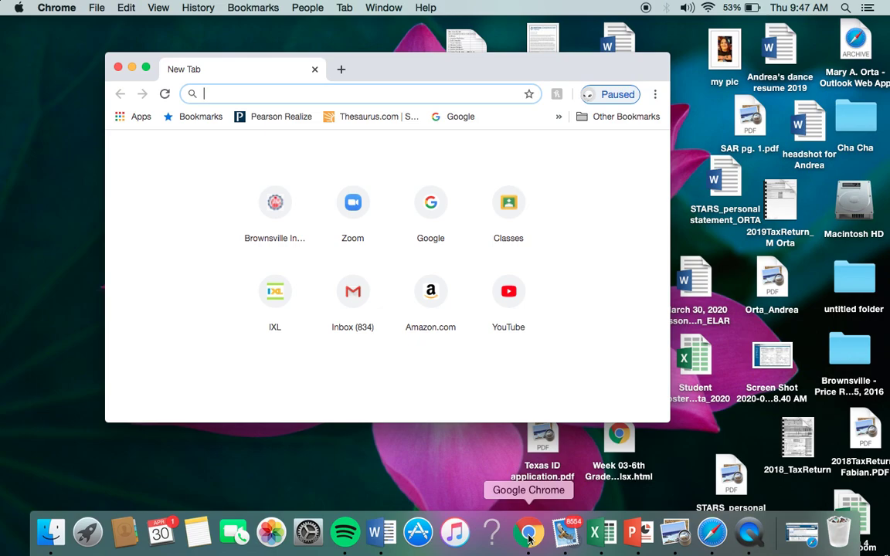
text(zoom.u)
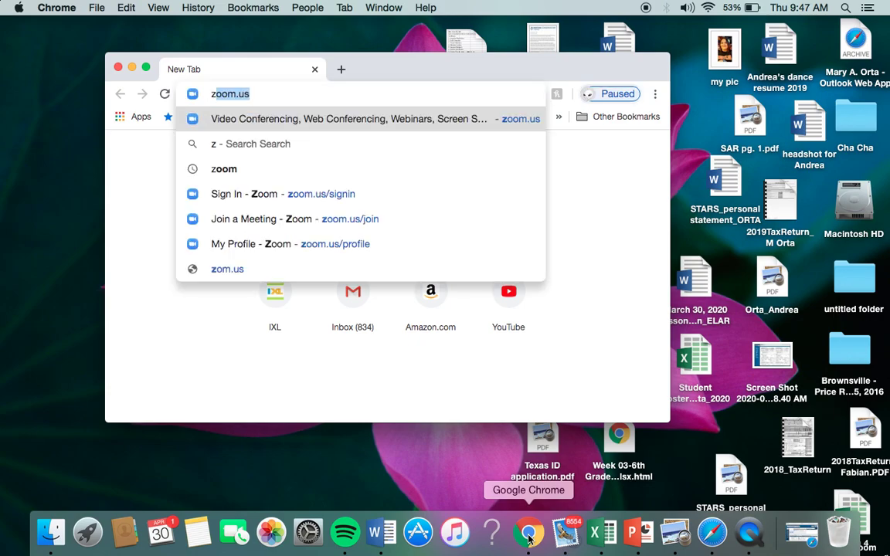
text(s)
key(Return)
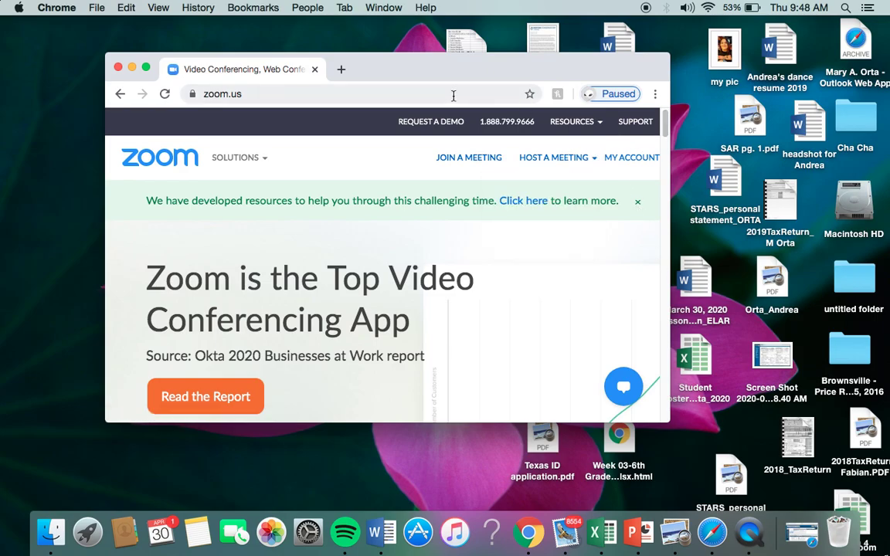
- Maximize the Chrome window and open the Zoom account's Profile page via My Account
click(146, 67)
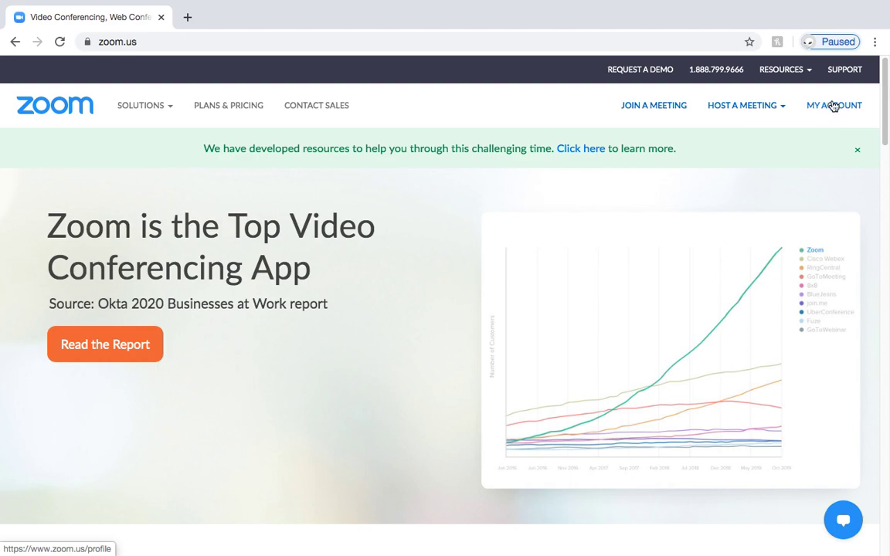
click(834, 110)
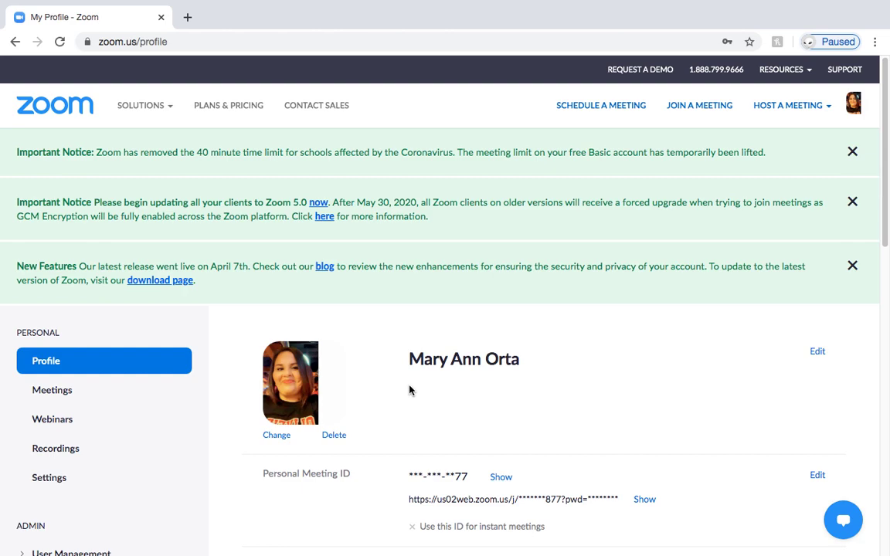
- Enter the meeting ID on the Join a Meeting page and submit it
click(687, 112)
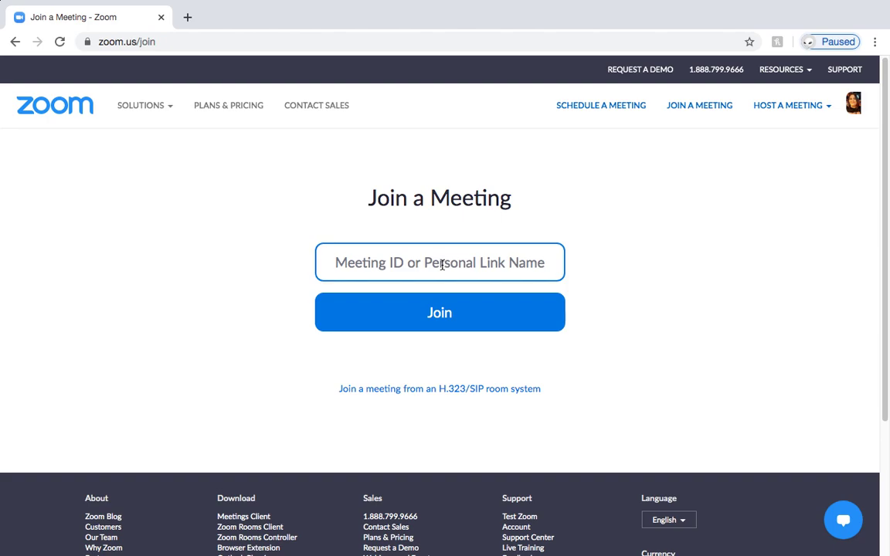
text(867 83)
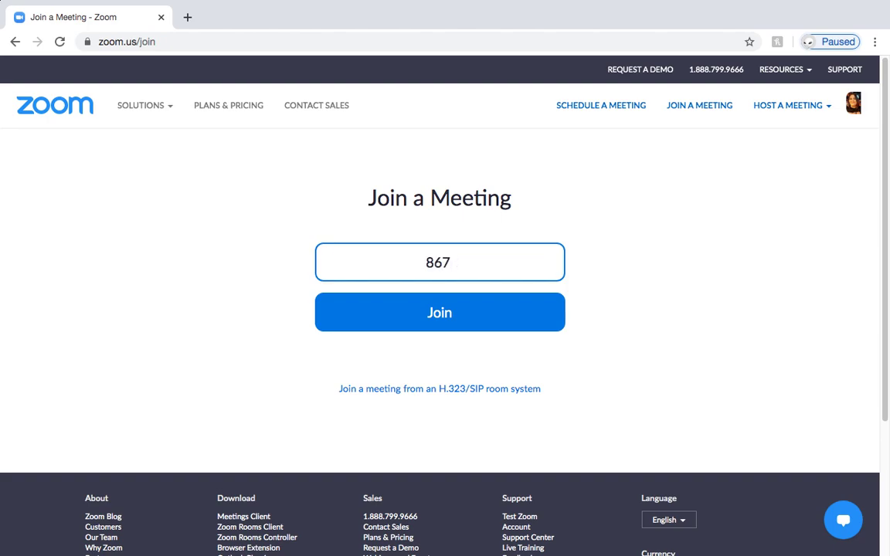
text(6 301)
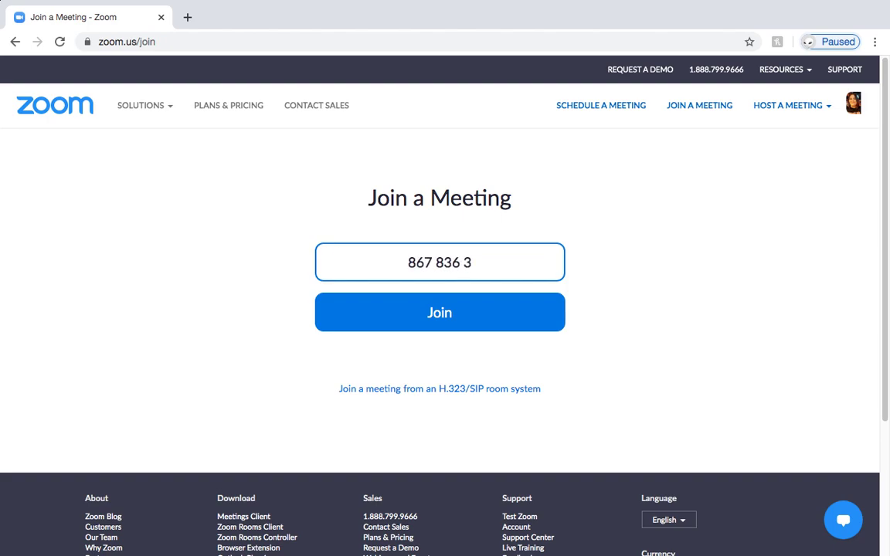
text(02)
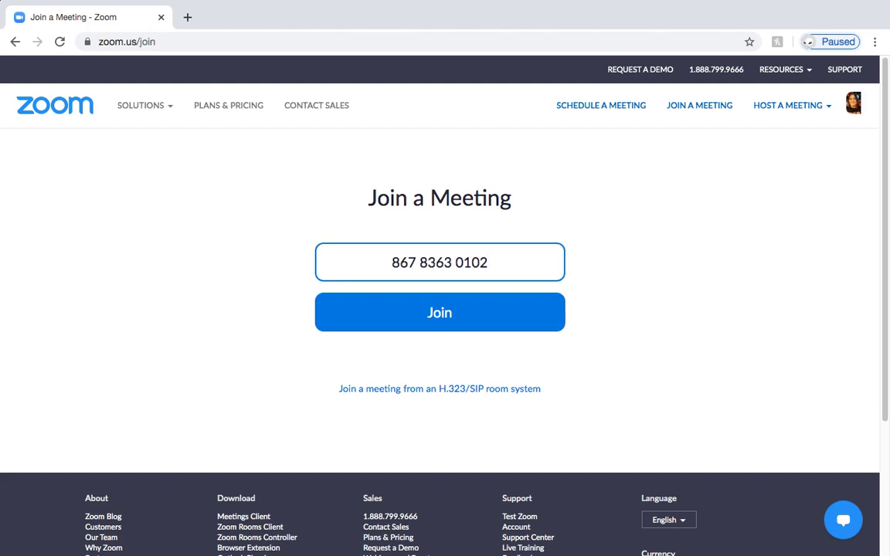
click(428, 322)
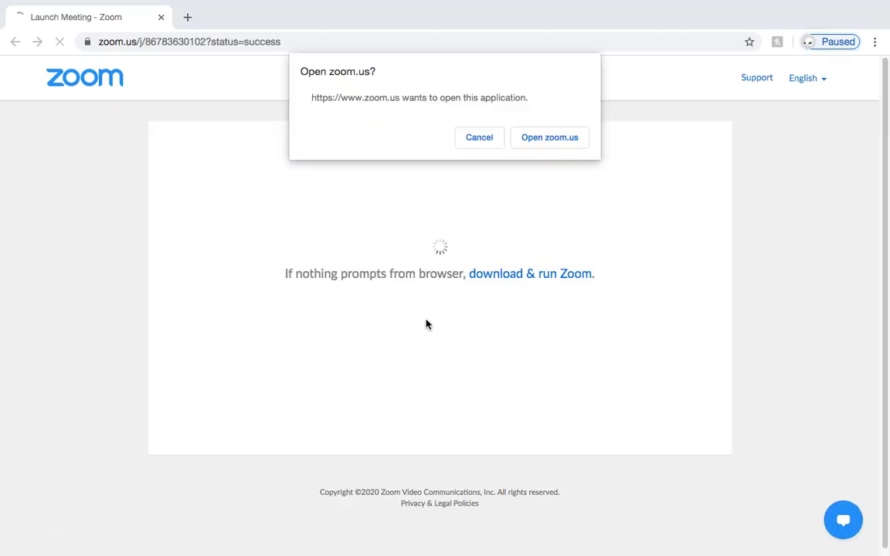
- Let the browser open the Zoom app, then enter the meeting password and join
click(545, 143)
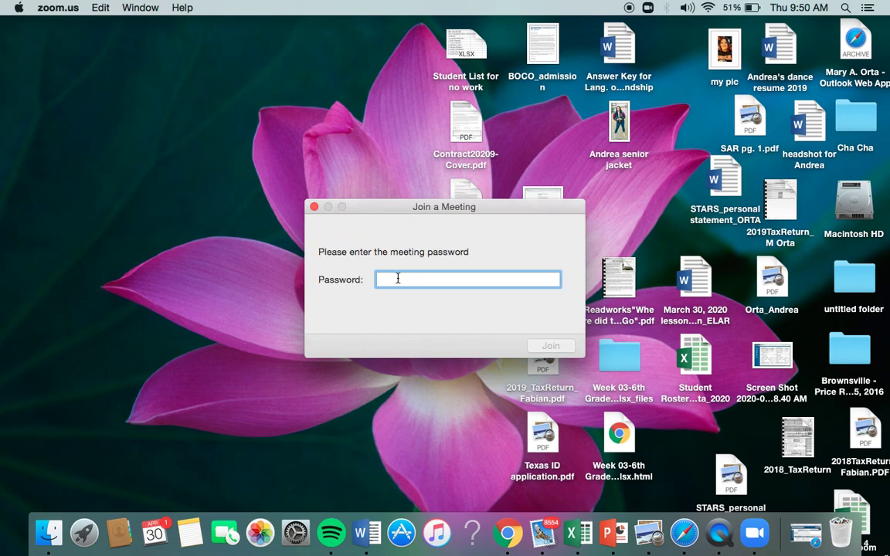
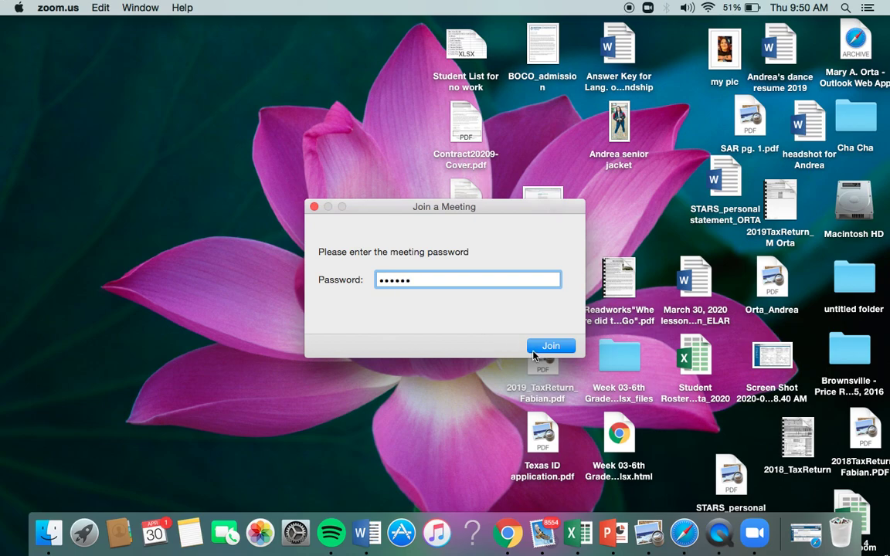
click(532, 352)
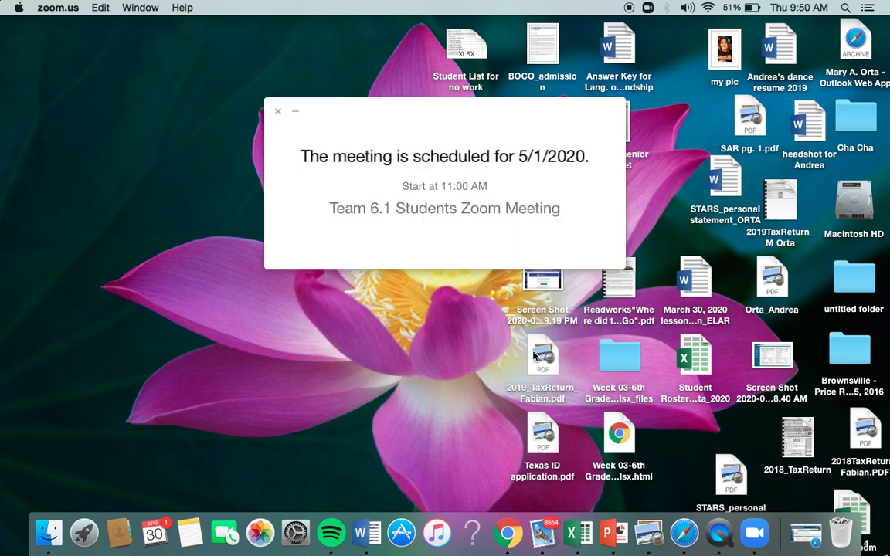